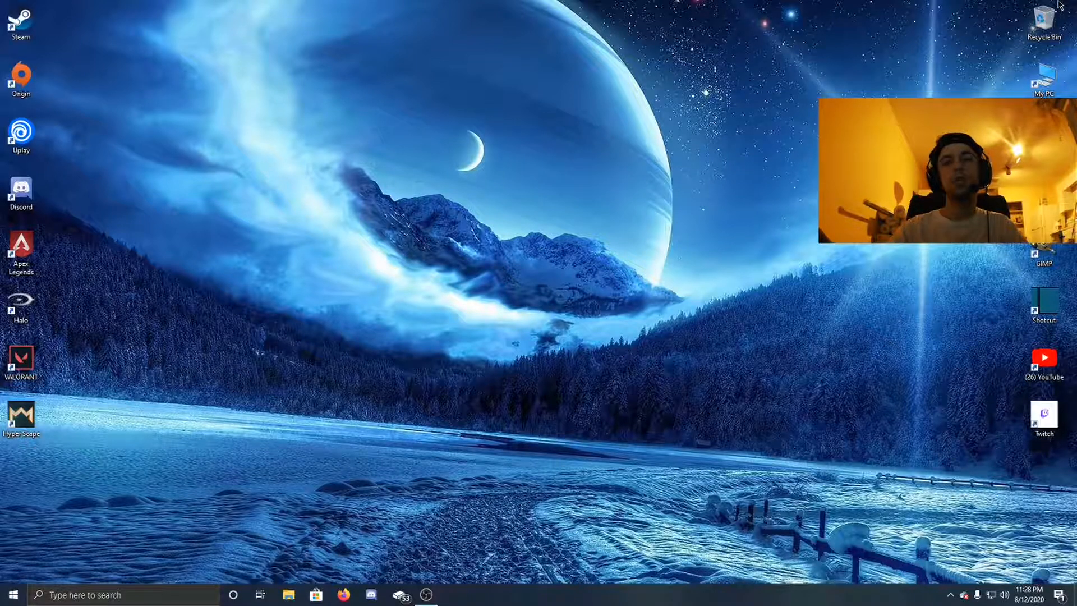
Open Shotcut and create a new project named 2
double_click(1043, 305)
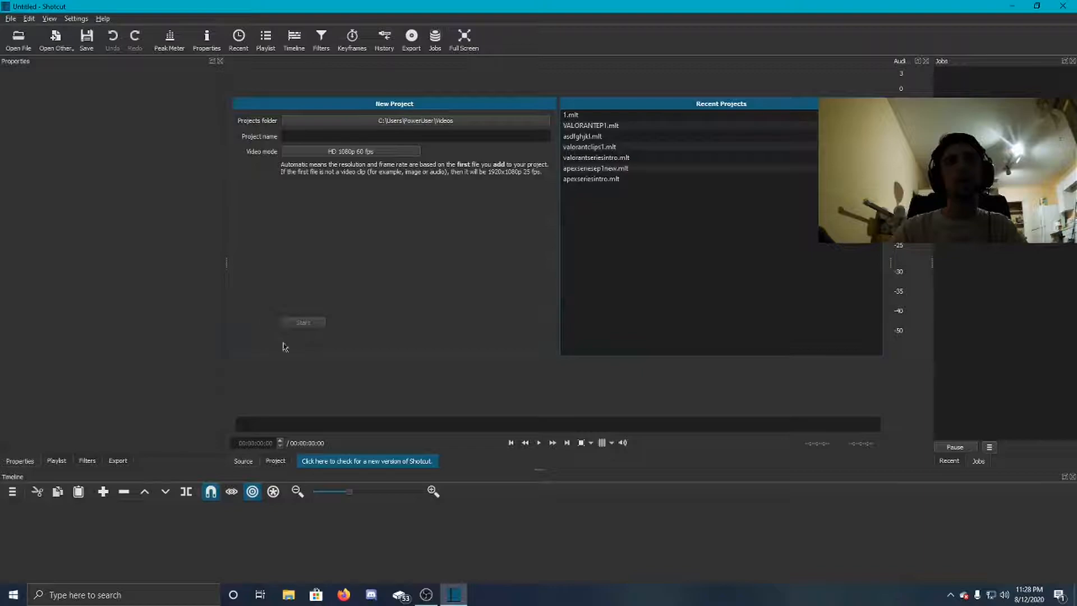
left_click(446, 134)
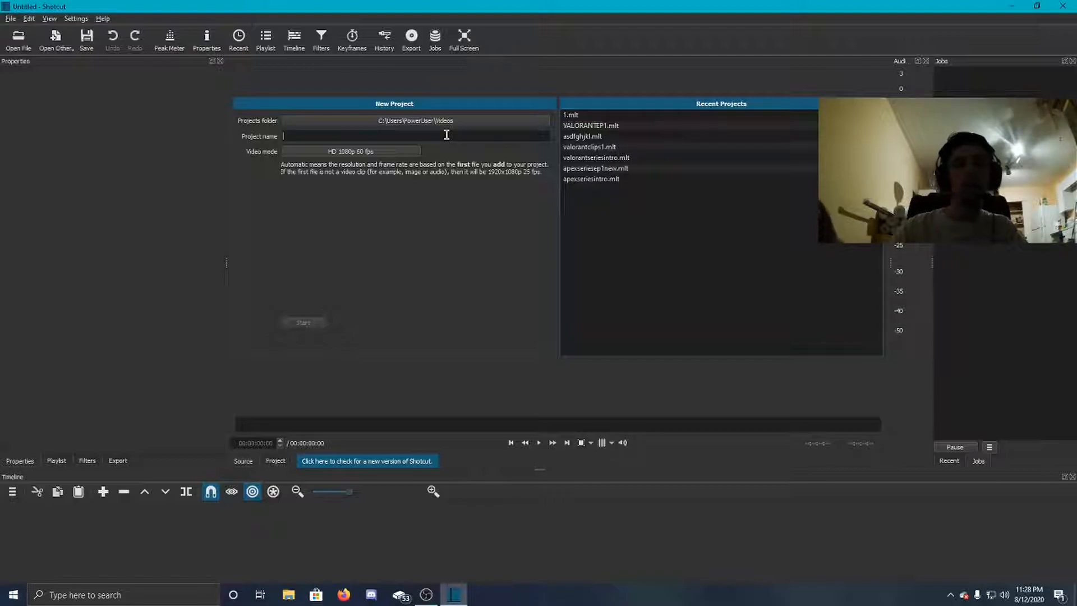
type("2")
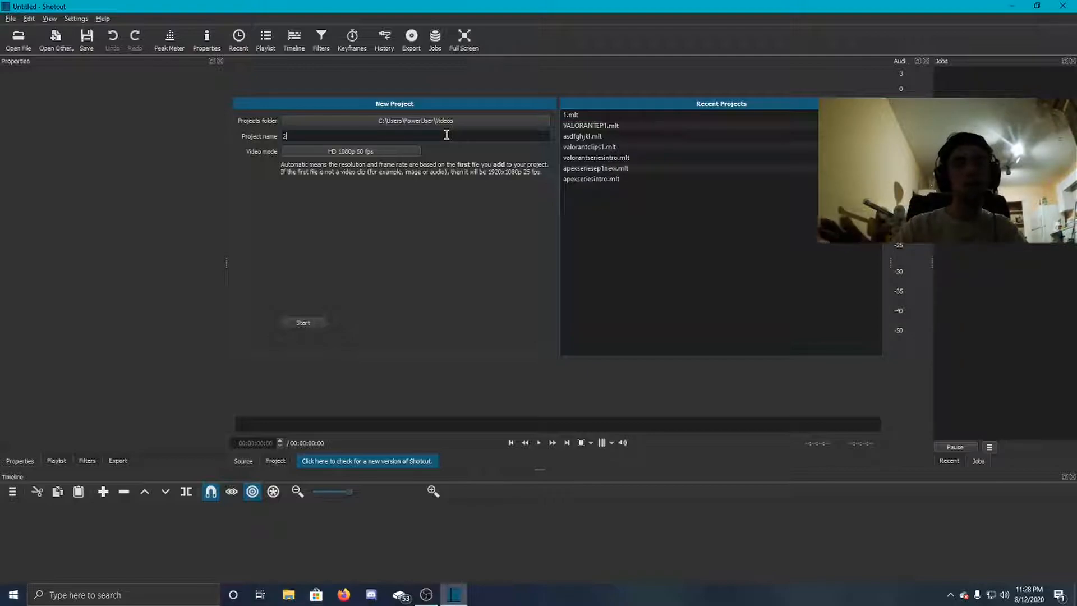
left_click(317, 324)
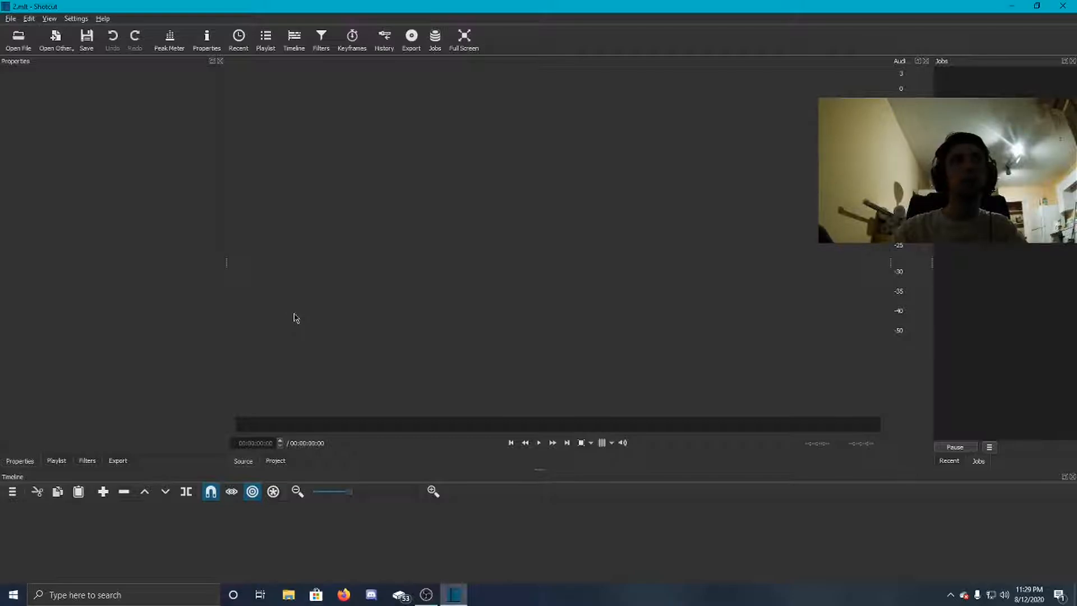
left_click(21, 39)
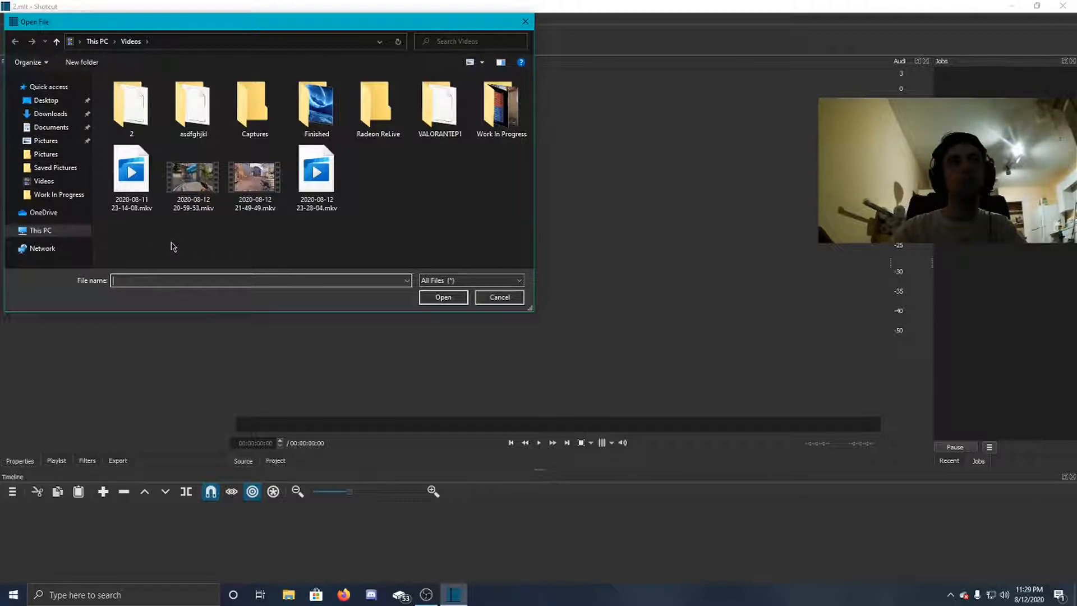
double_click(185, 182)
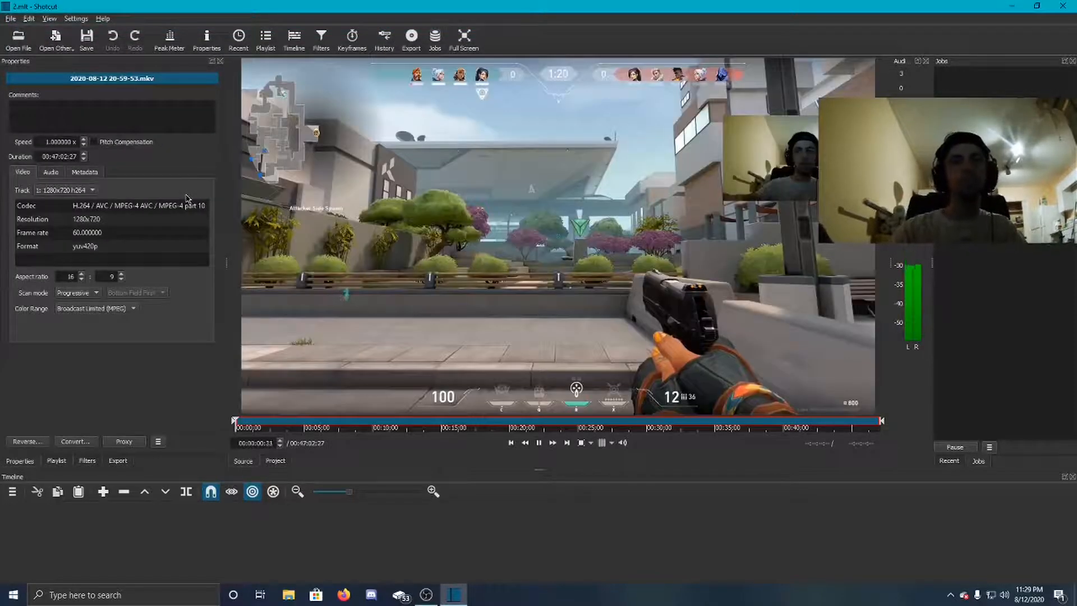
left_click(539, 442)
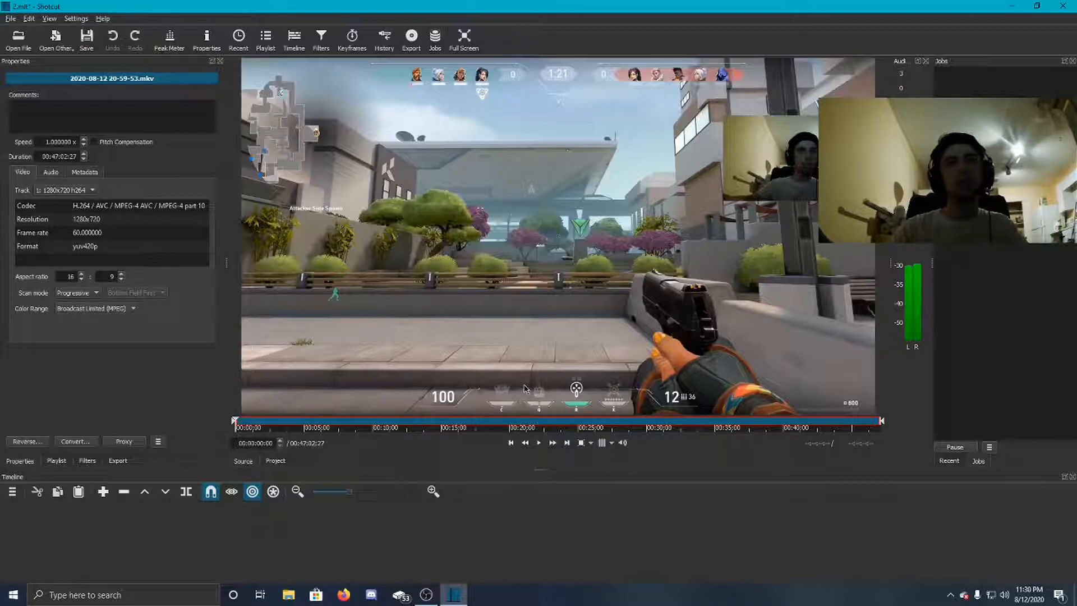
left_click_drag(516, 255, 240, 526)
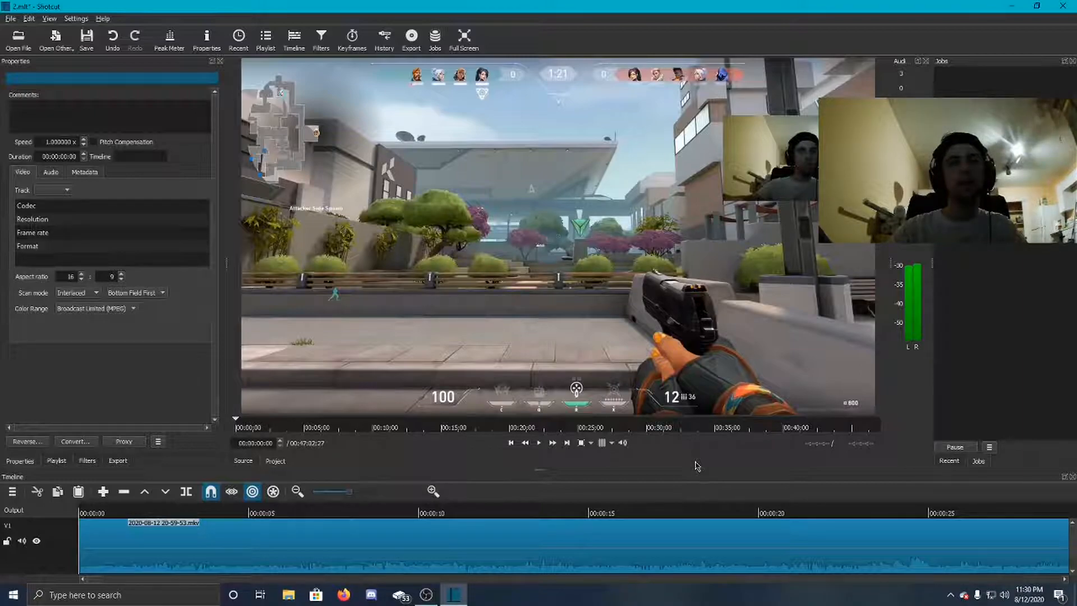
Play the footage to find the first highlight and split the clip just before it, at 00:02:26:06
left_click(539, 443)
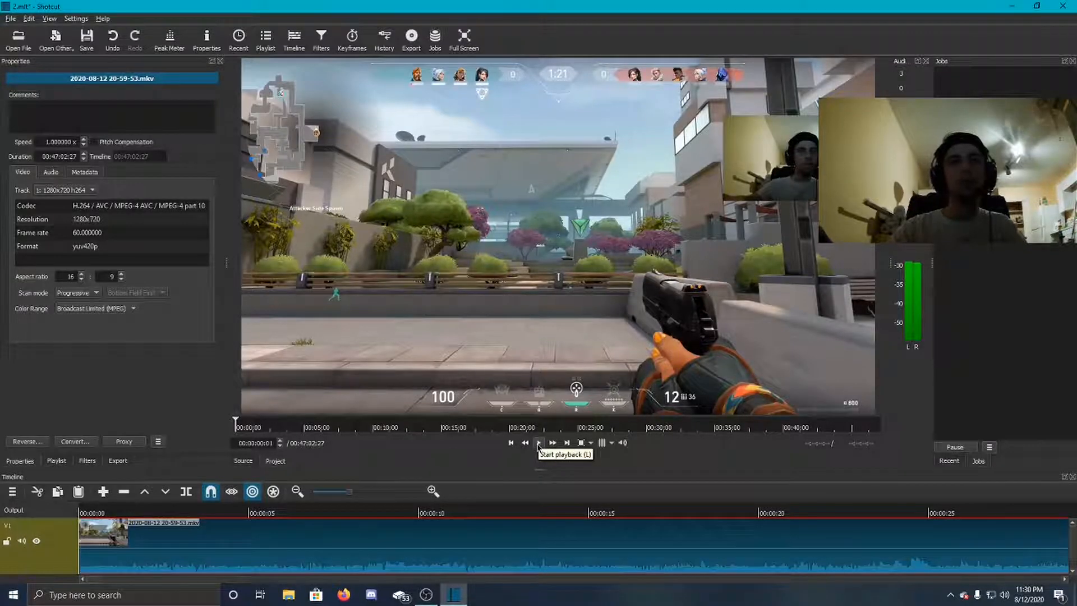
left_click(538, 445)
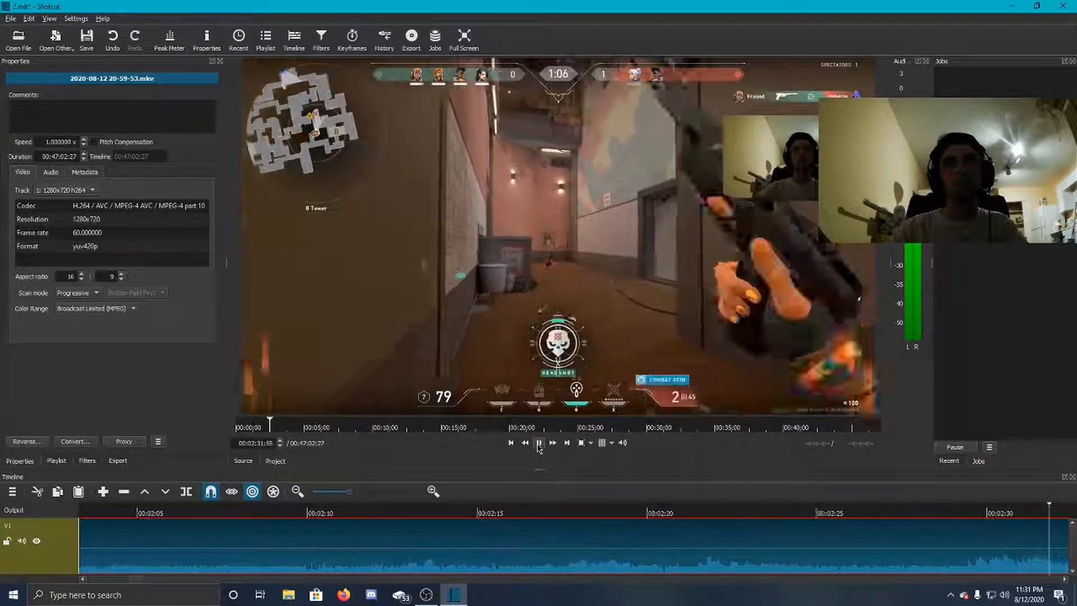
left_click(538, 443)
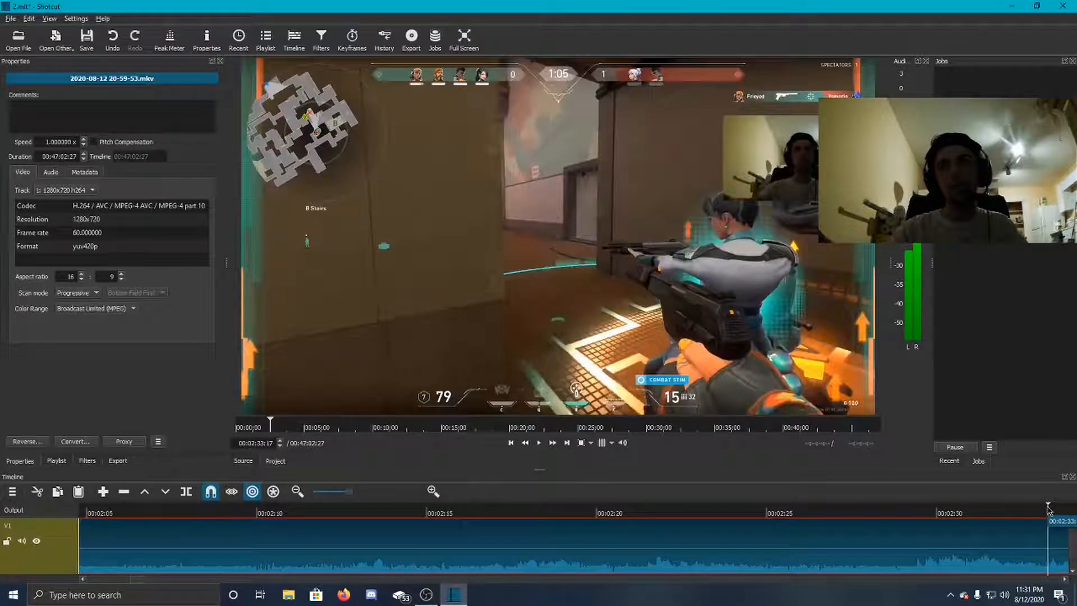
left_click_drag(1048, 510, 803, 509)
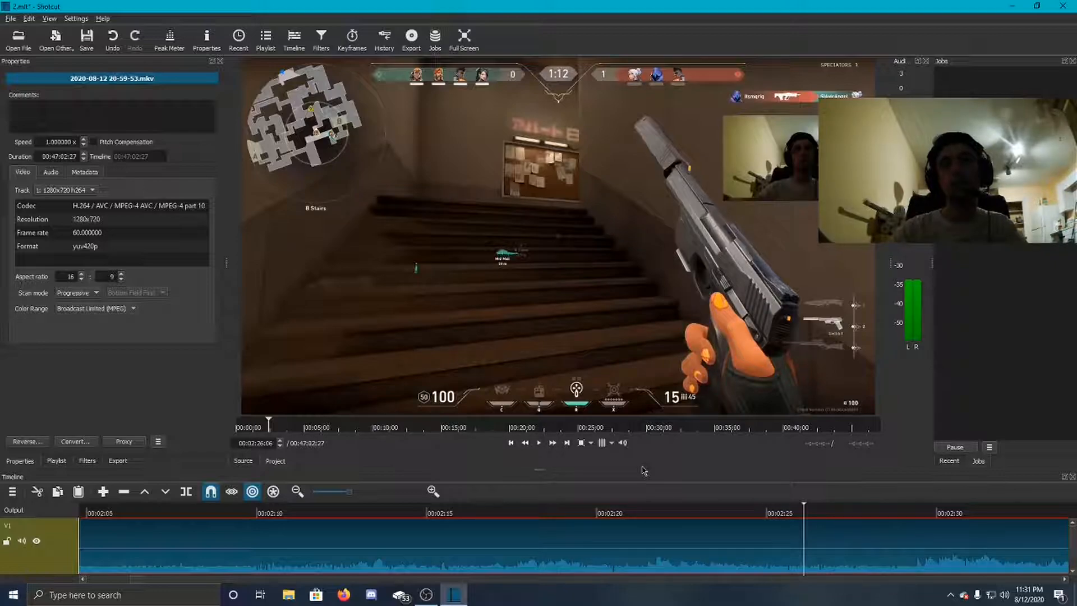
right_click(810, 543)
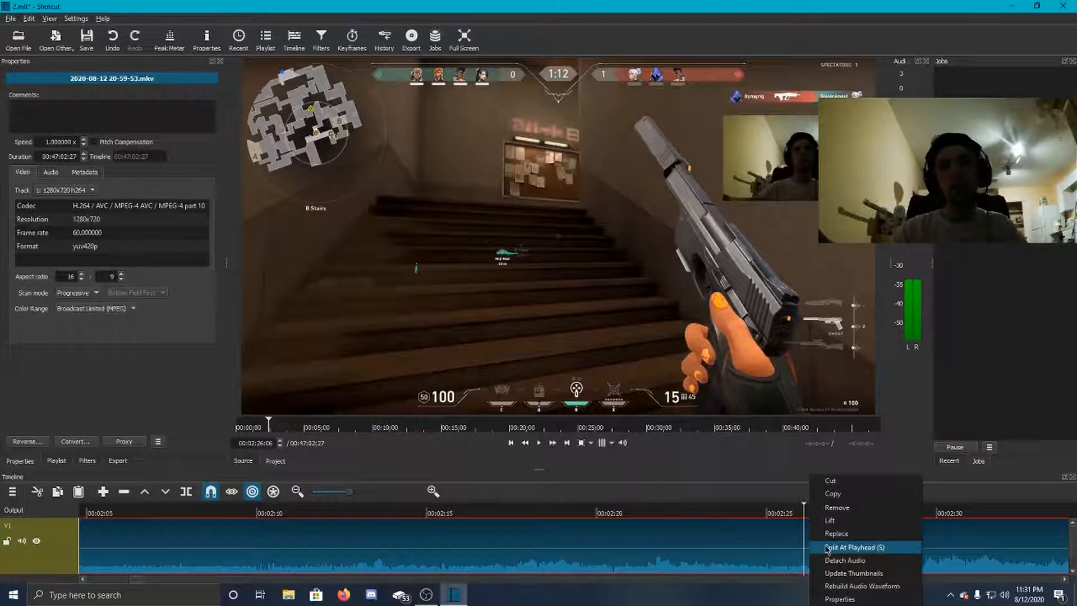
left_click(827, 548)
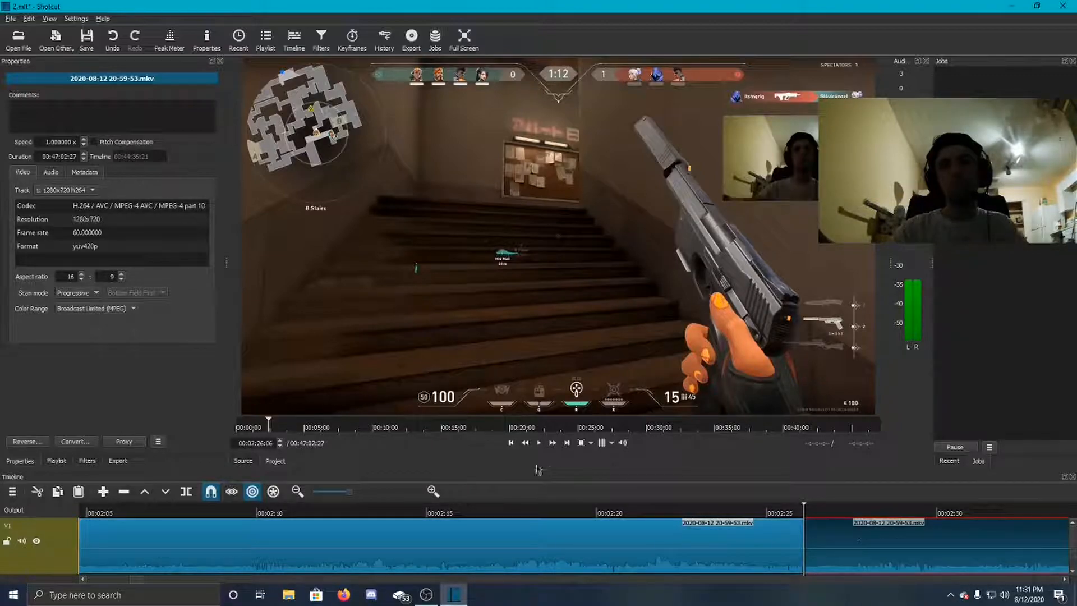
Play through the first highlight and split the clip at its end, at 00:02:33:01
left_click(538, 445)
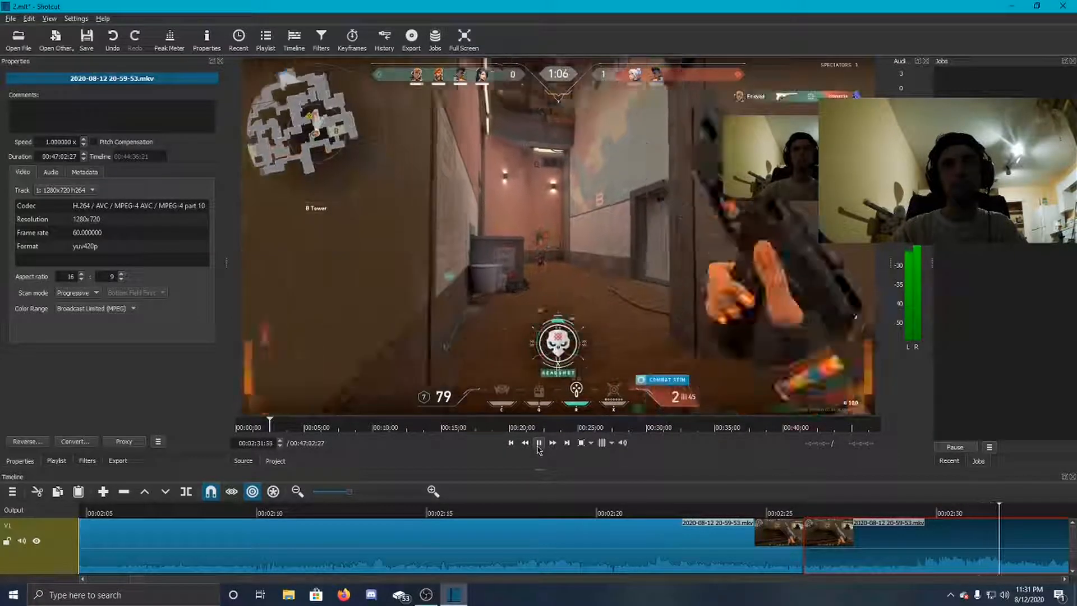
left_click(538, 443)
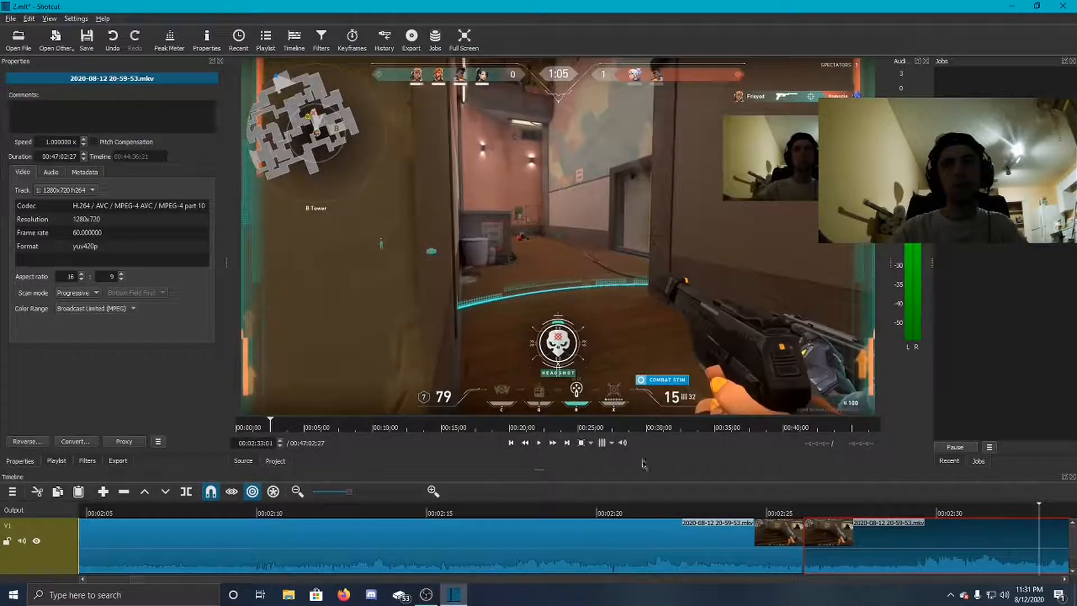
right_click(1049, 542)
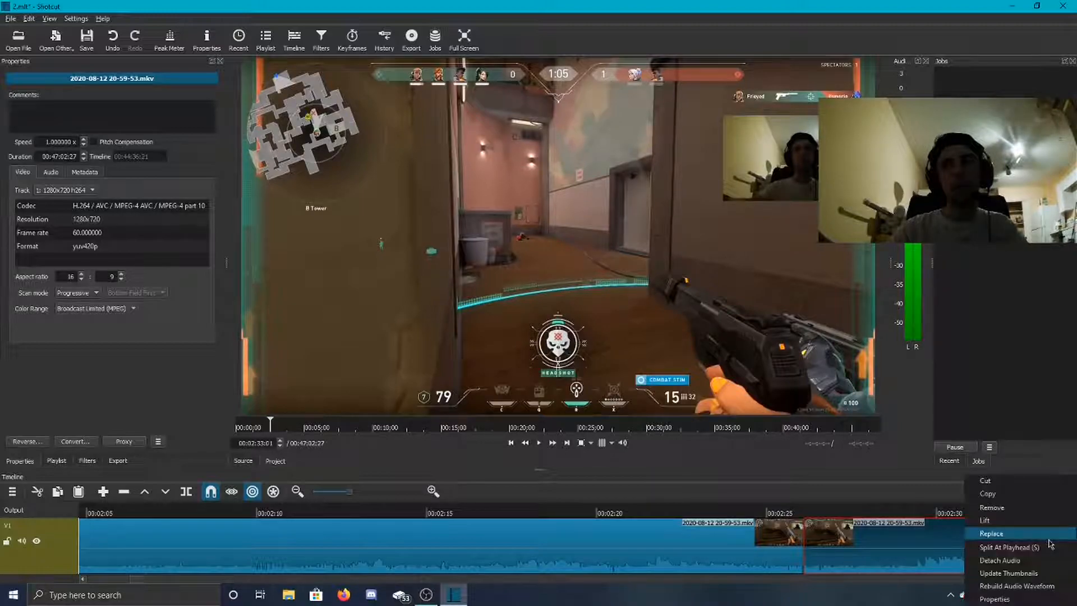
left_click(1049, 548)
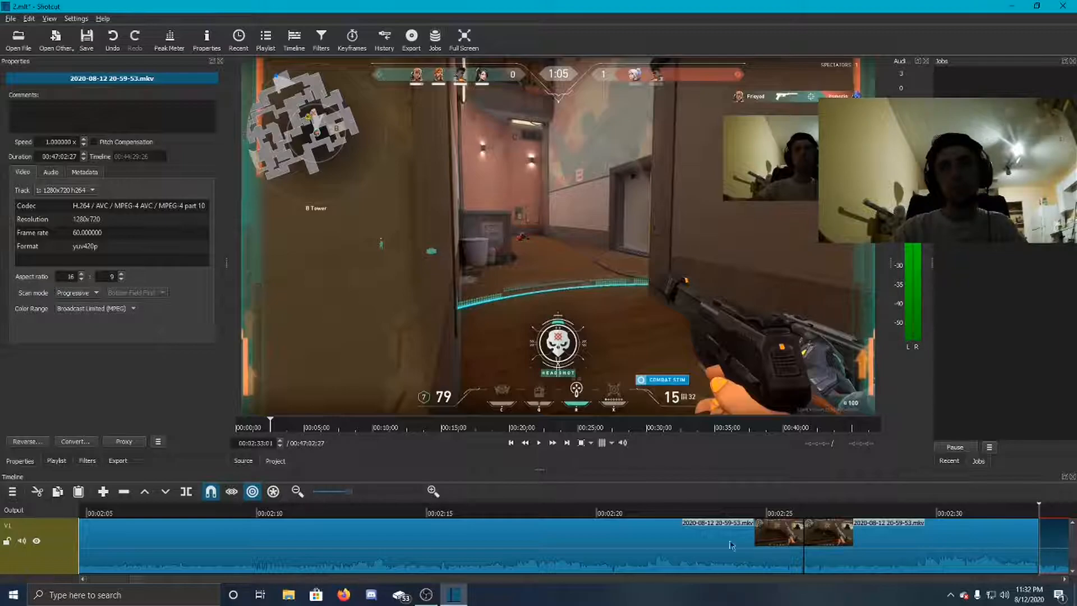
Cut the unwanted footage before the first highlight out of the timeline
left_click(666, 534)
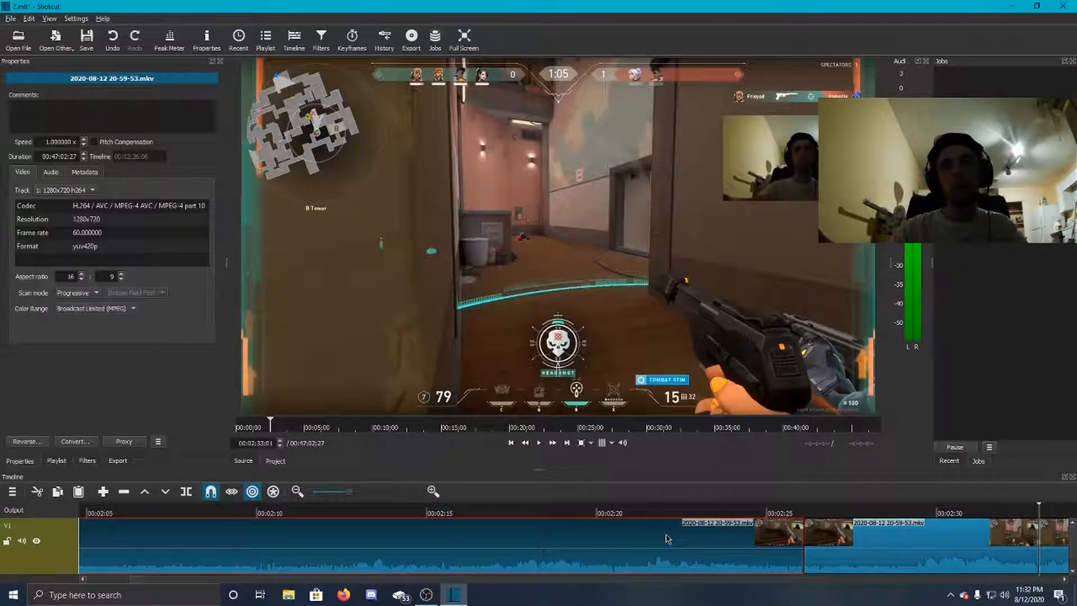
right_click(668, 539)
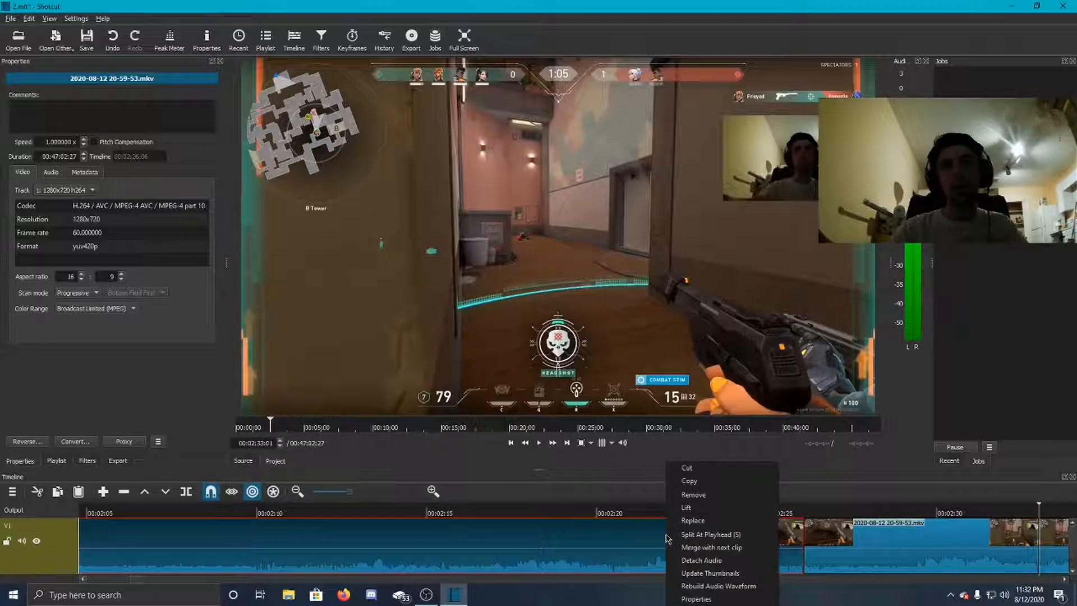
left_click(684, 470)
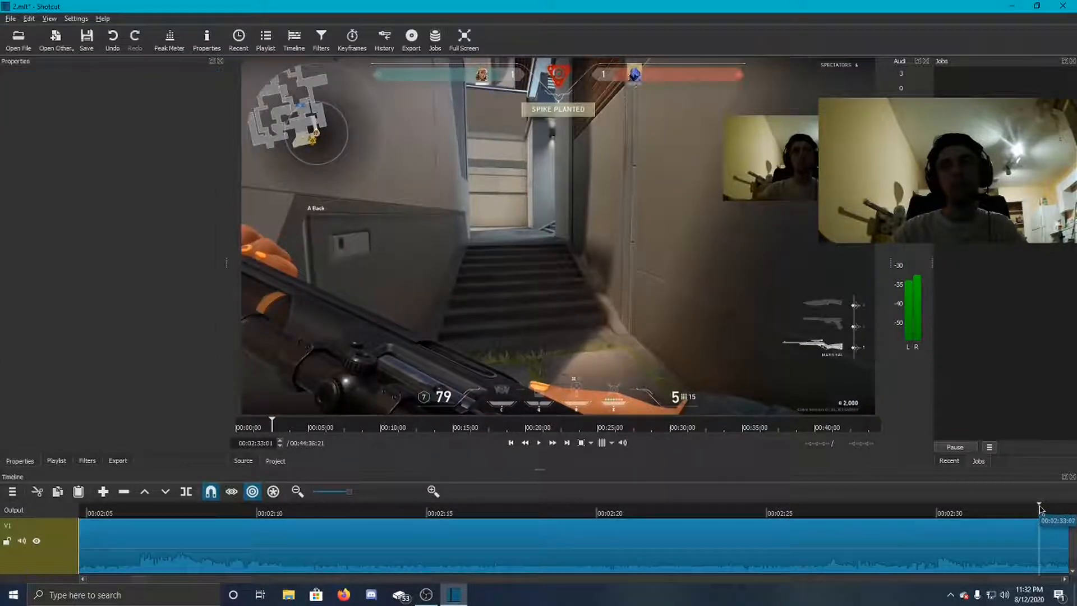
Play from the timeline start to find the second highlight and split the footage just before it, at 00:02:04:34
left_click_drag(425, 469, 46, 516)
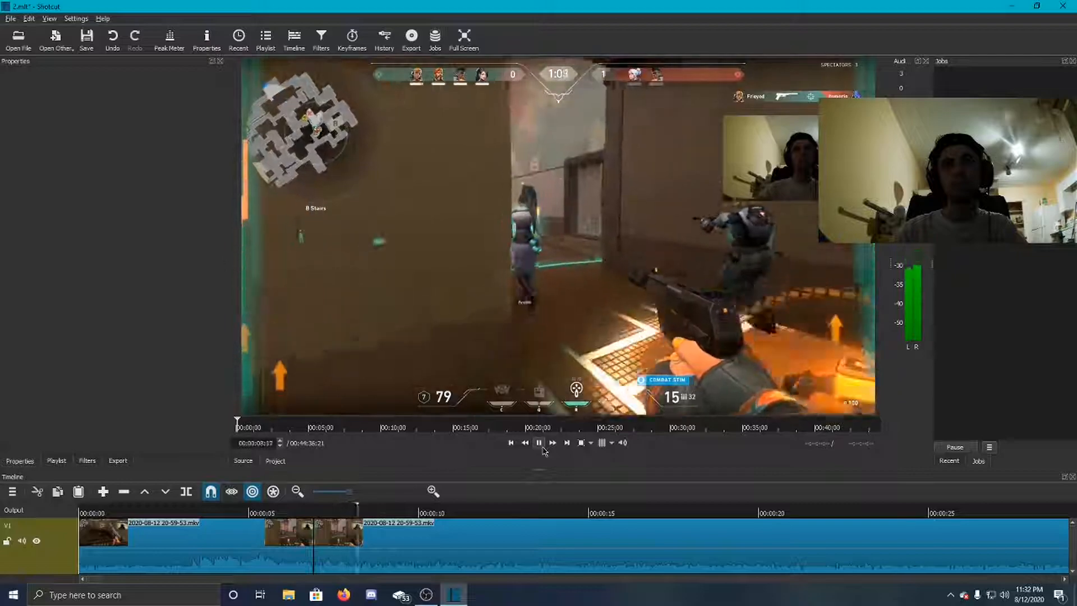
left_click(543, 447)
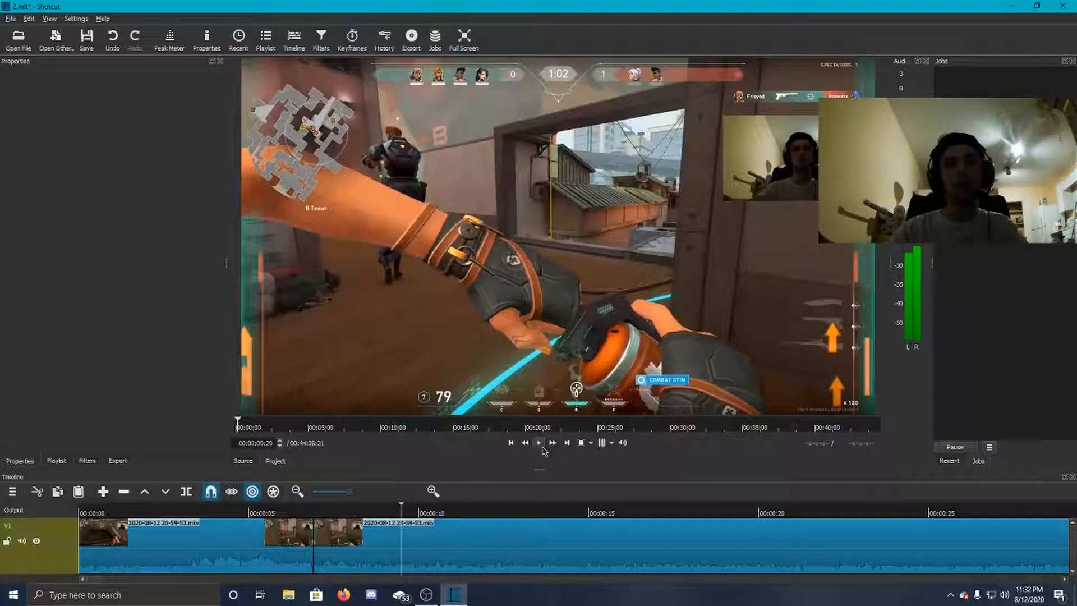
left_click(540, 445)
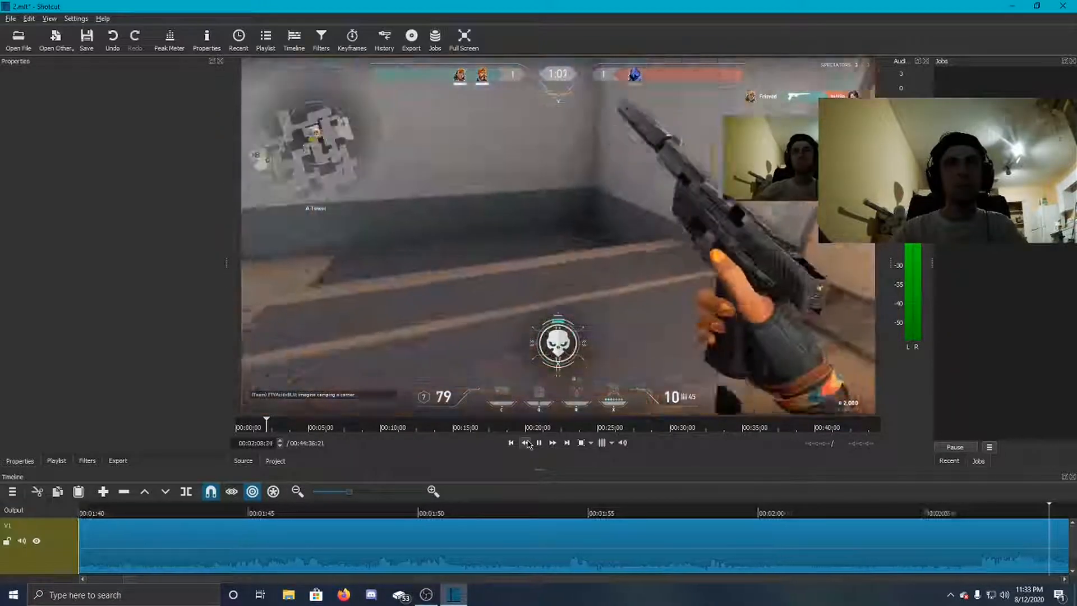
left_click(541, 442)
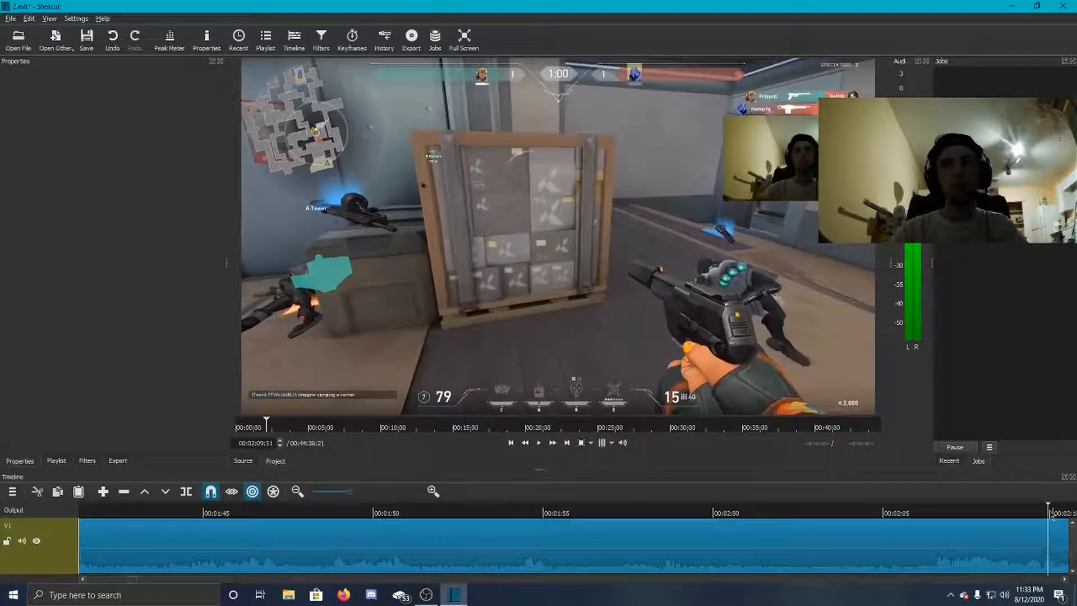
left_click_drag(1042, 508, 869, 511)
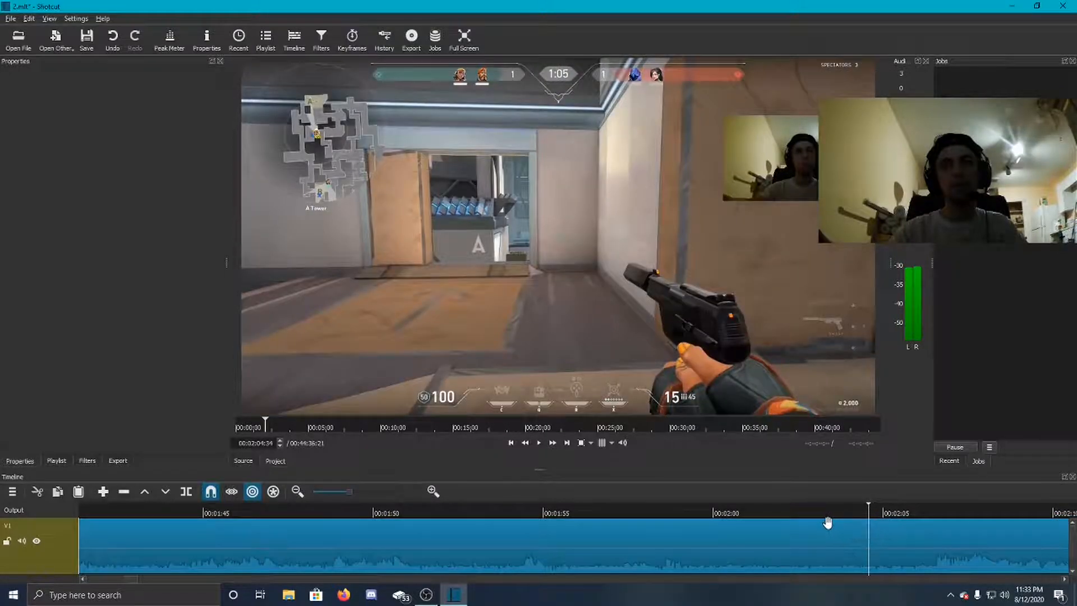
right_click(874, 540)
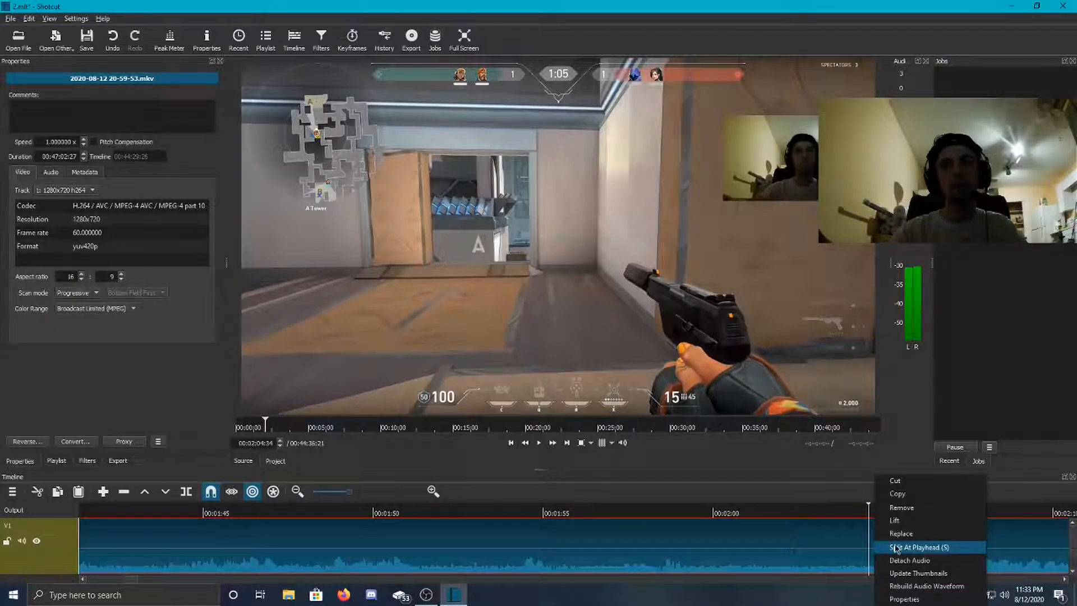
left_click(897, 548)
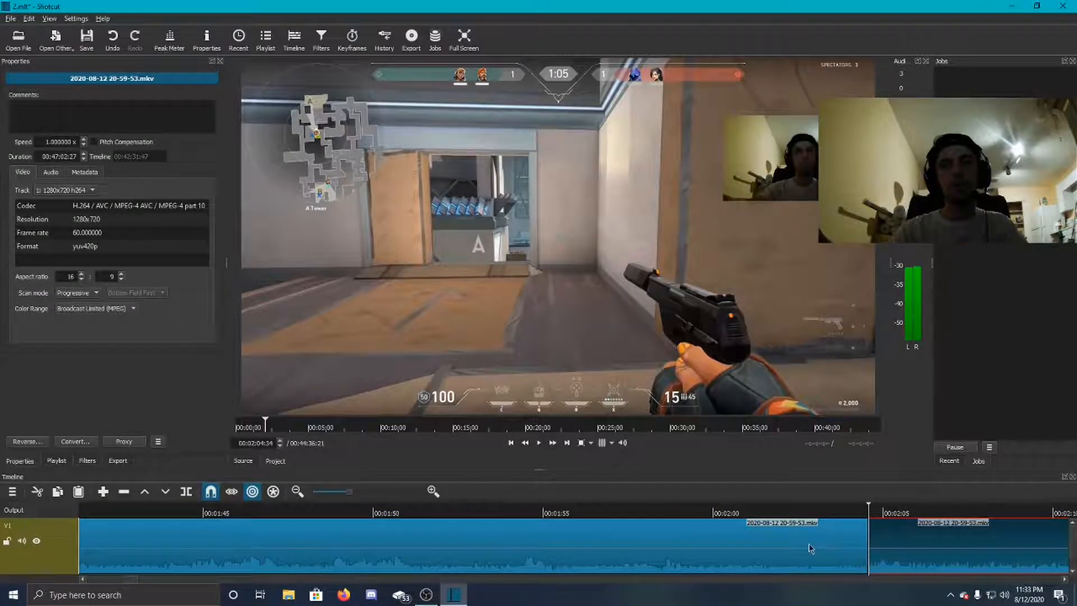
Cut the unwanted footage between the first and second highlights out of the timeline
left_click(770, 547)
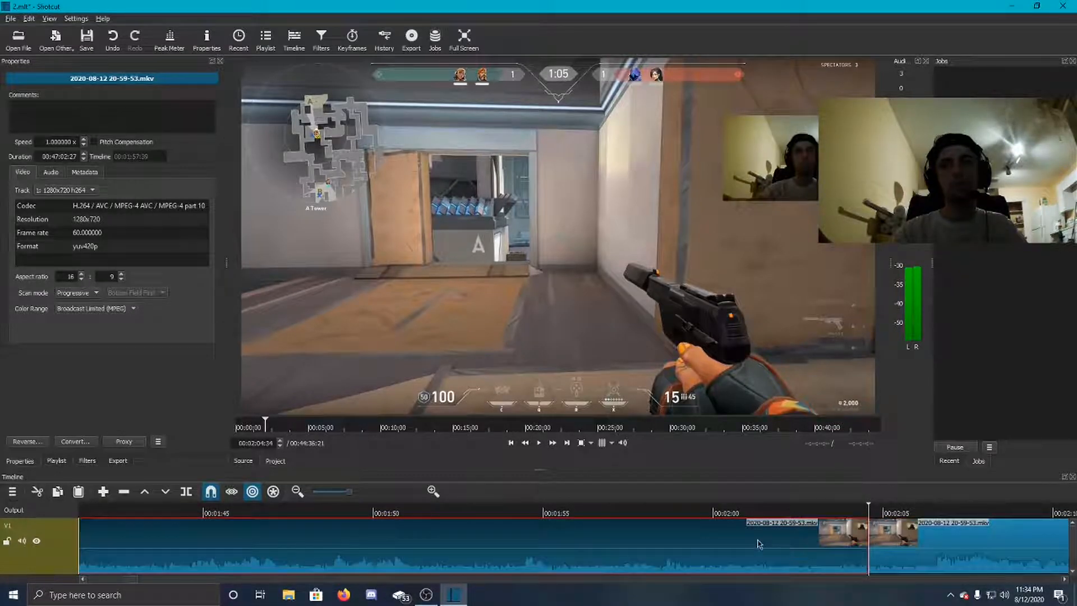
right_click(689, 545)
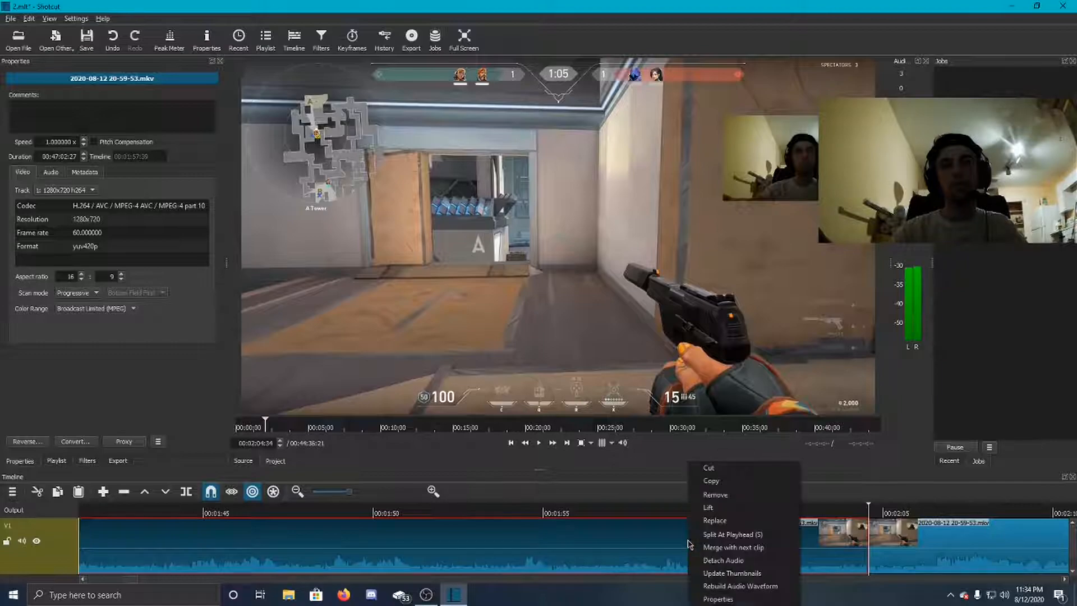
left_click(709, 470)
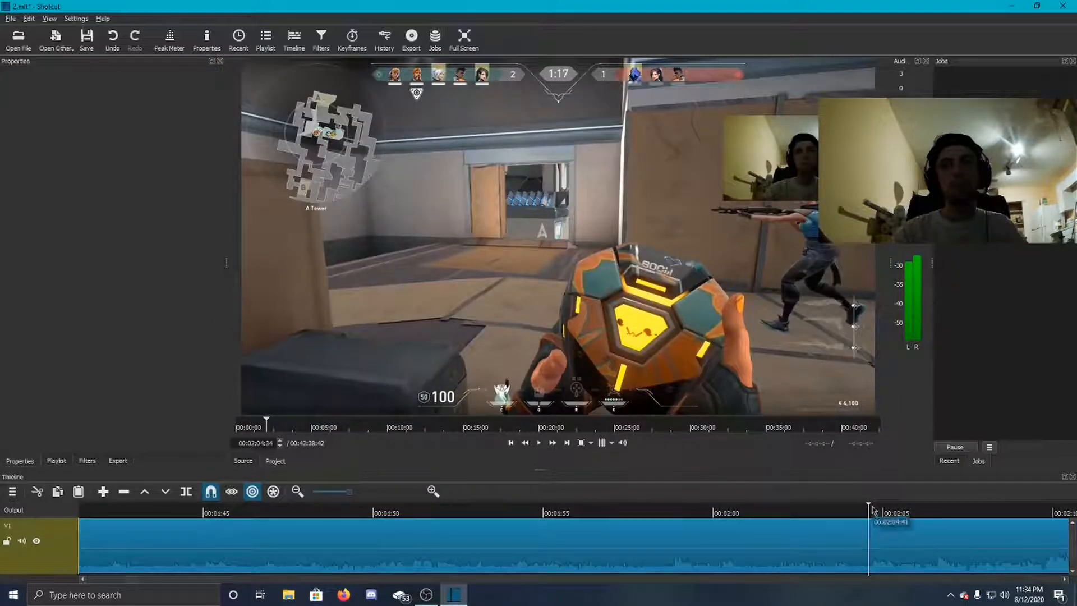
Play both highlights from the timeline start and split the footage at the end of the second one, at 00:00:11:55
left_click_drag(869, 508, 797, 513)
left_click_drag(368, 504, 49, 511)
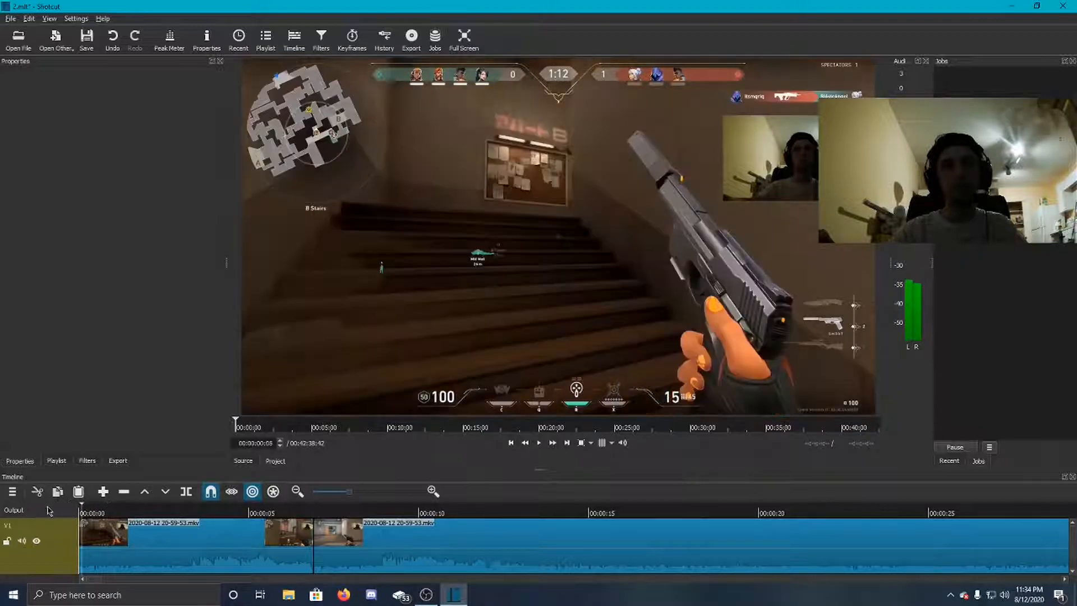
left_click(538, 448)
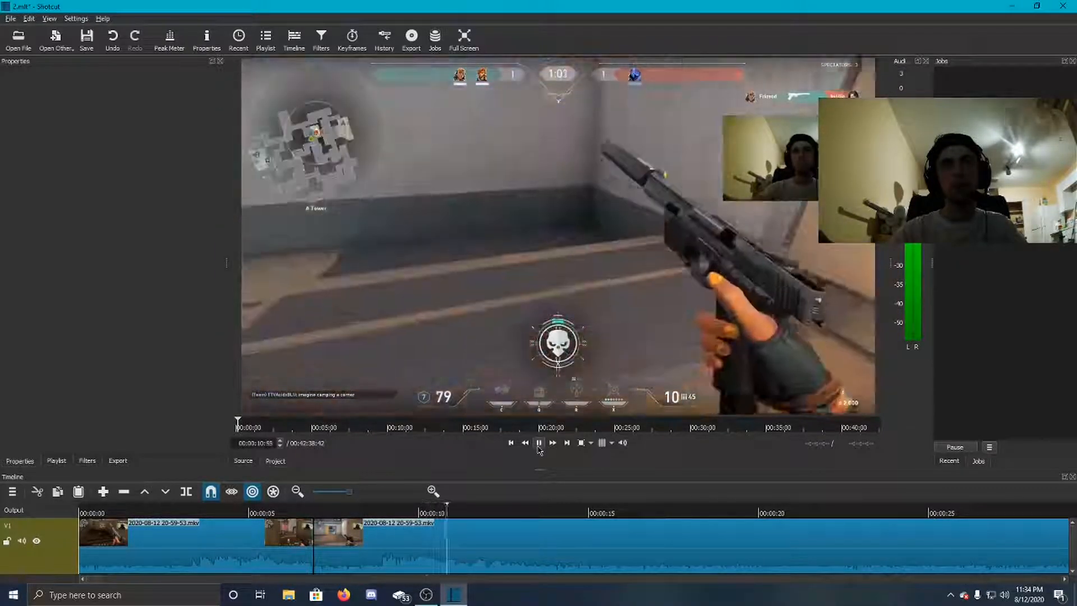
left_click(538, 443)
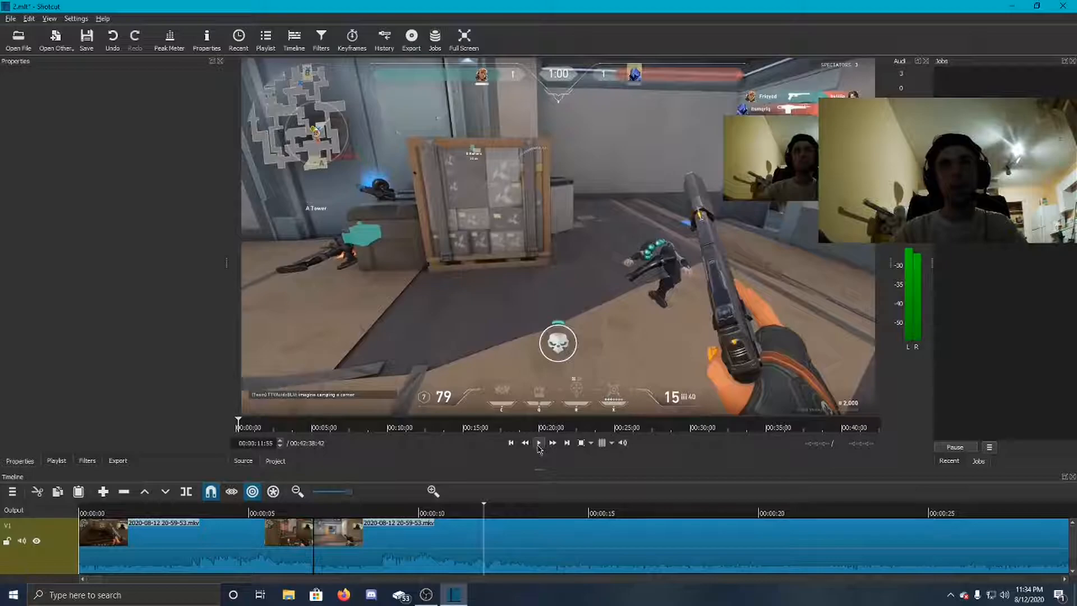
right_click(495, 541)
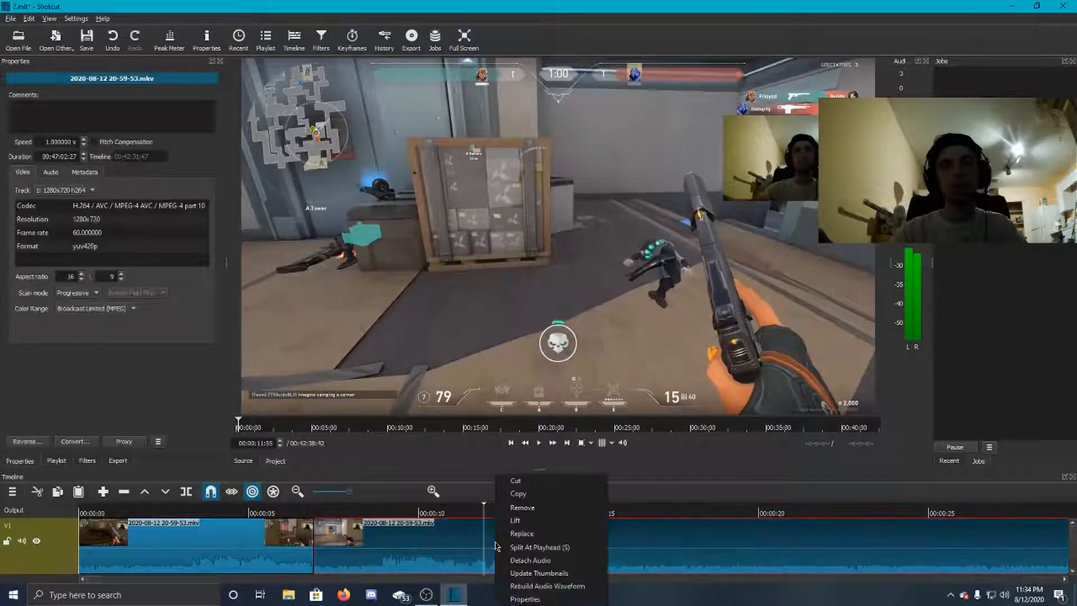
left_click(508, 553)
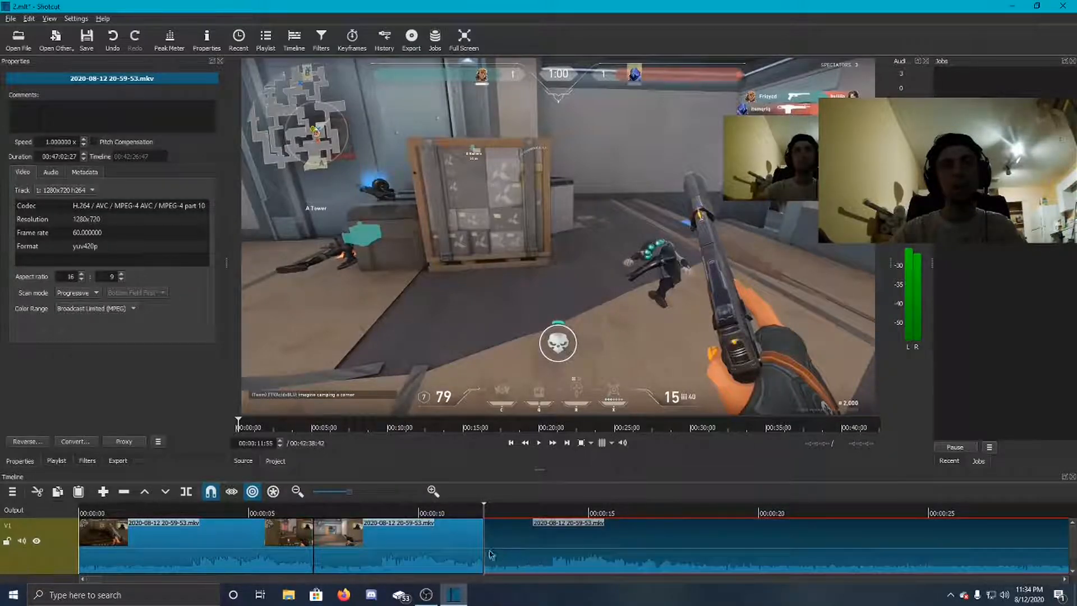
Cut the leftover footage after the second highlight and return the playhead to the start of the timeline
right_click(563, 548)
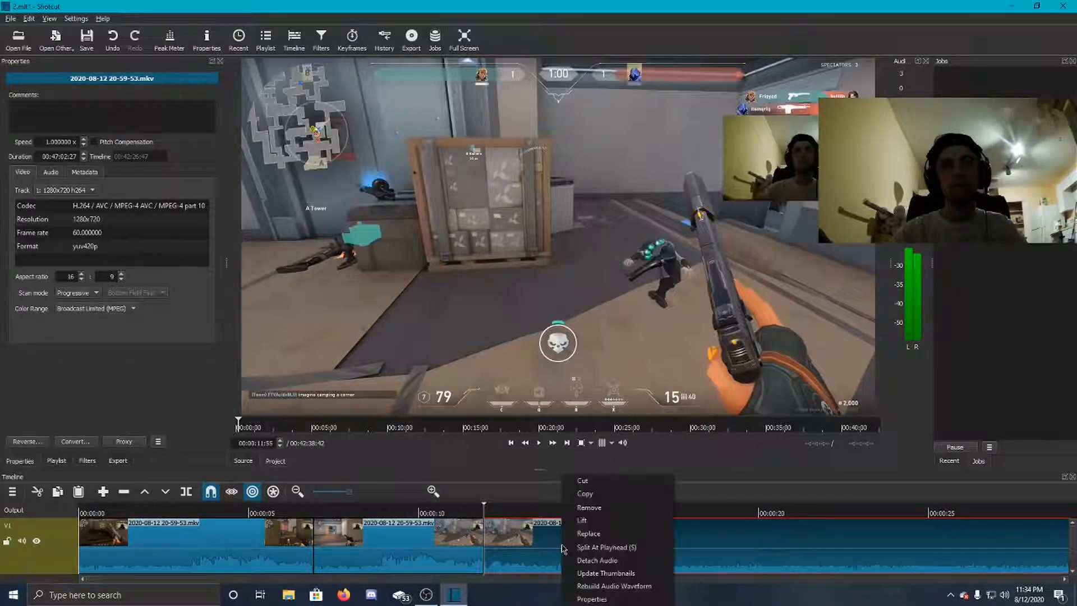
left_click(585, 482)
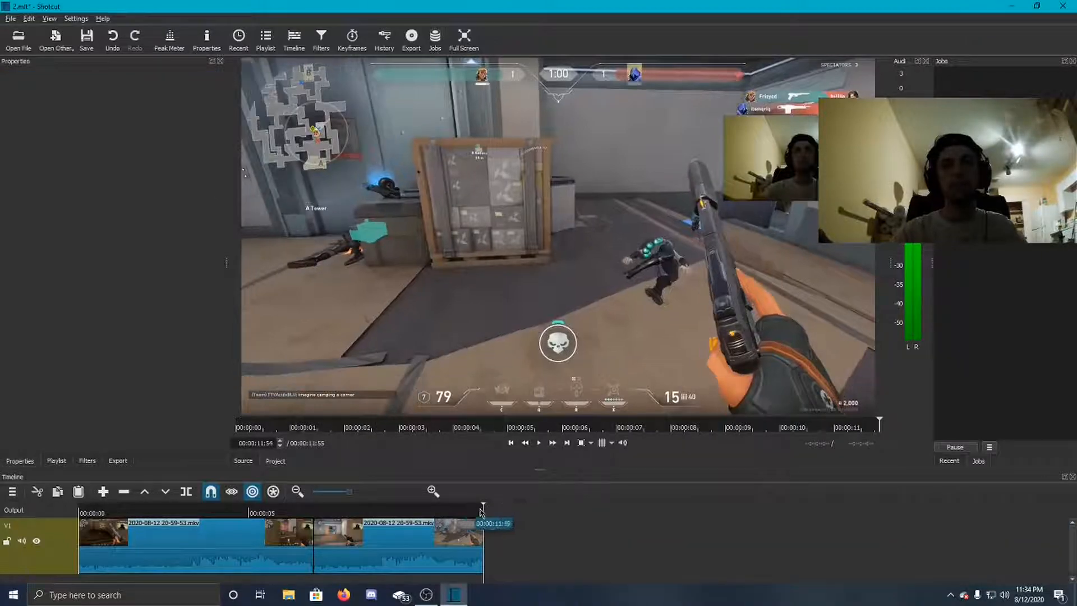
key("Home")
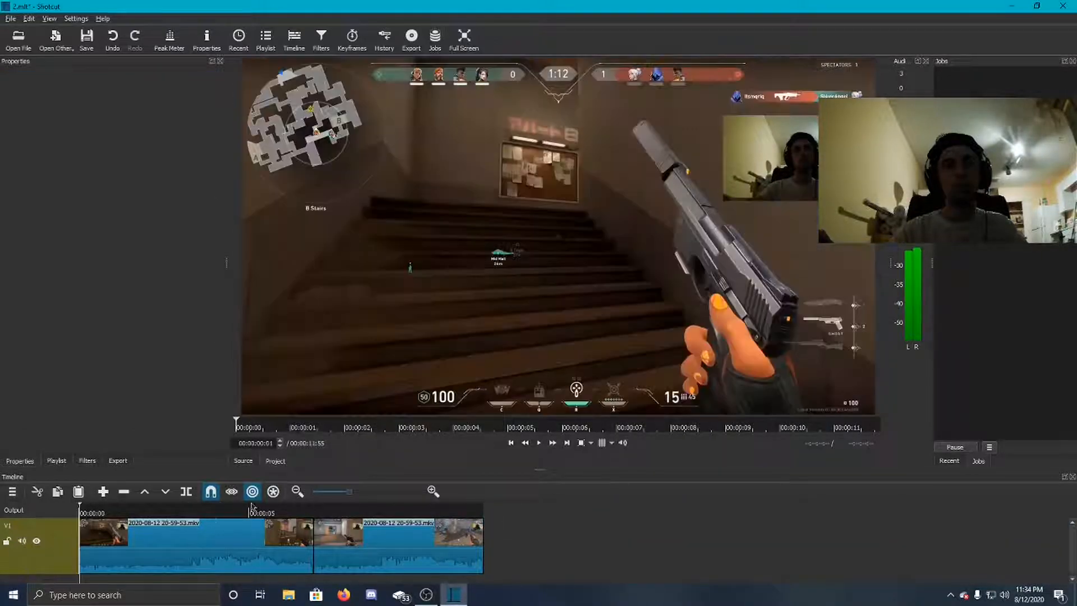